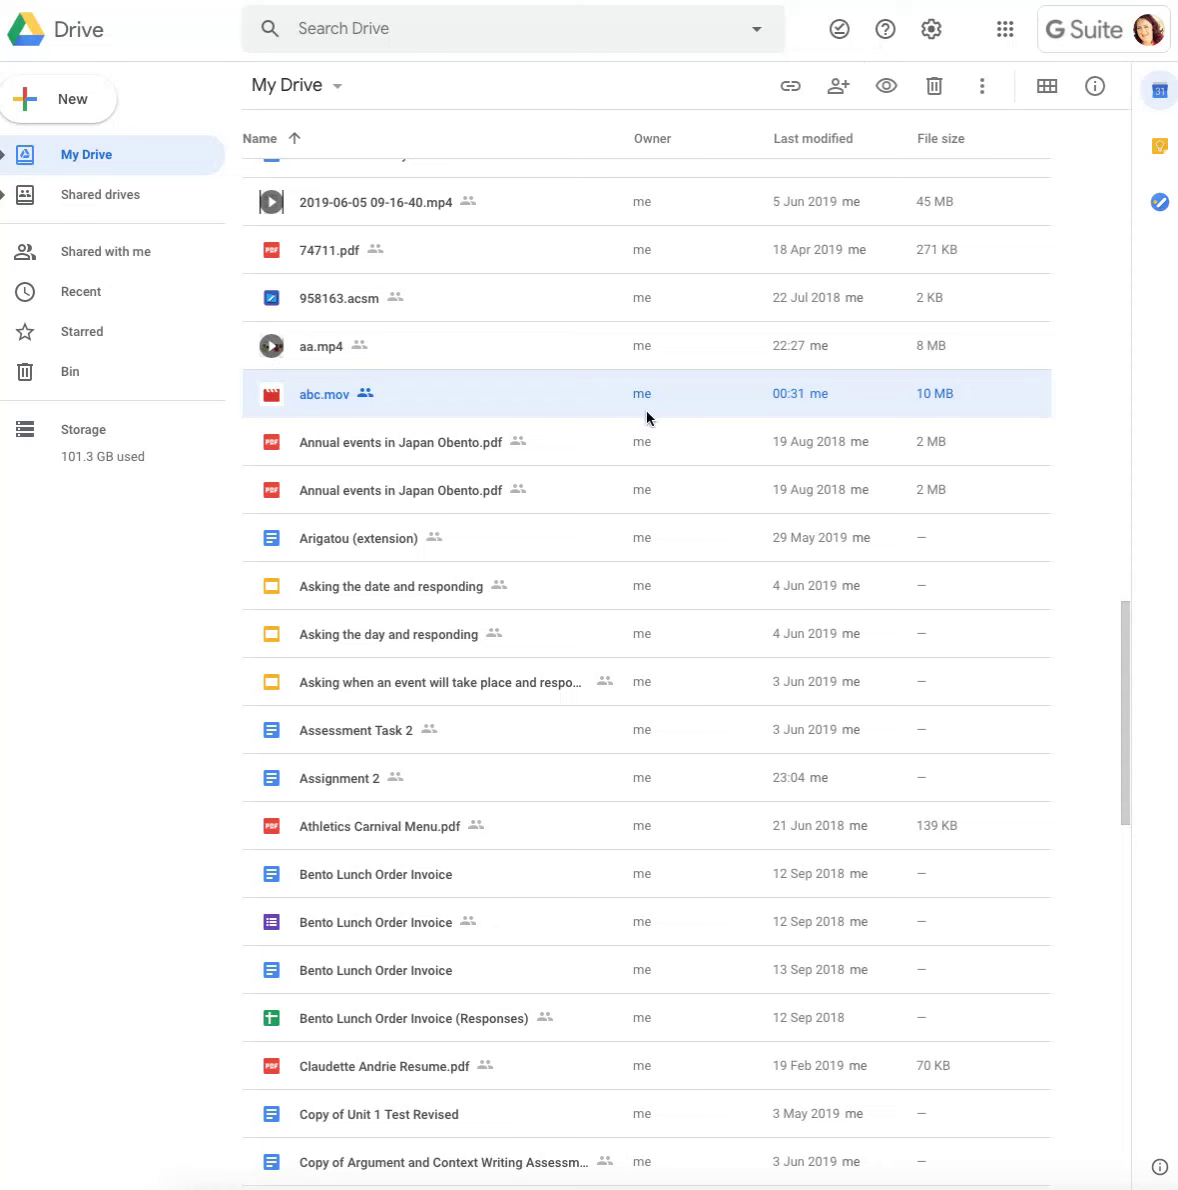
Step: Copy a shareable link to abc.mov from its Google Drive context menu
right_click(436, 390)
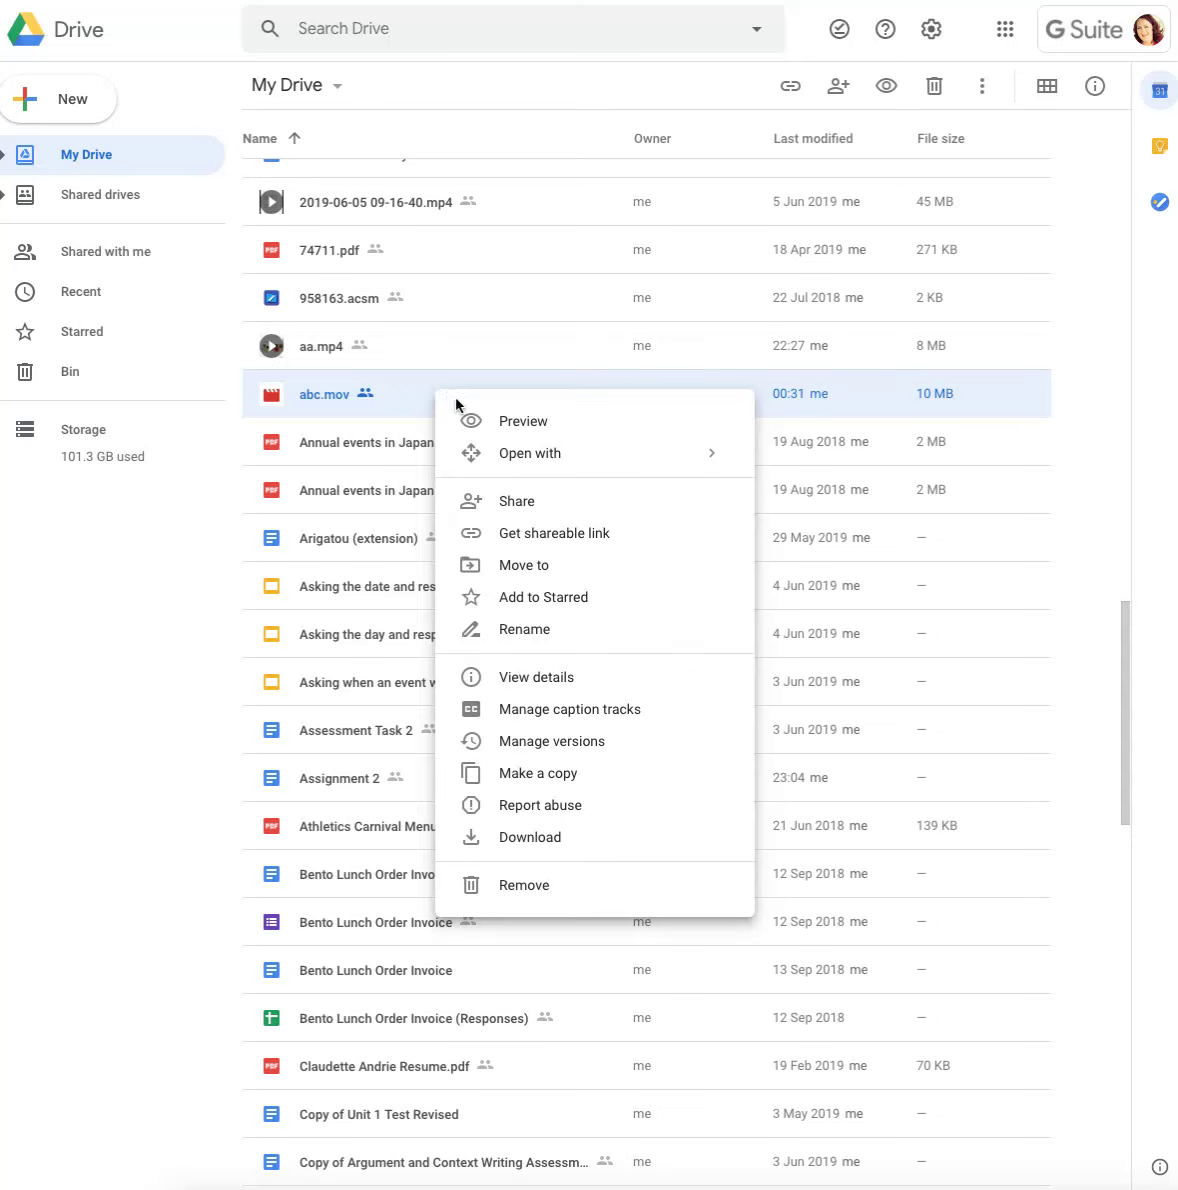
left_click(545, 537)
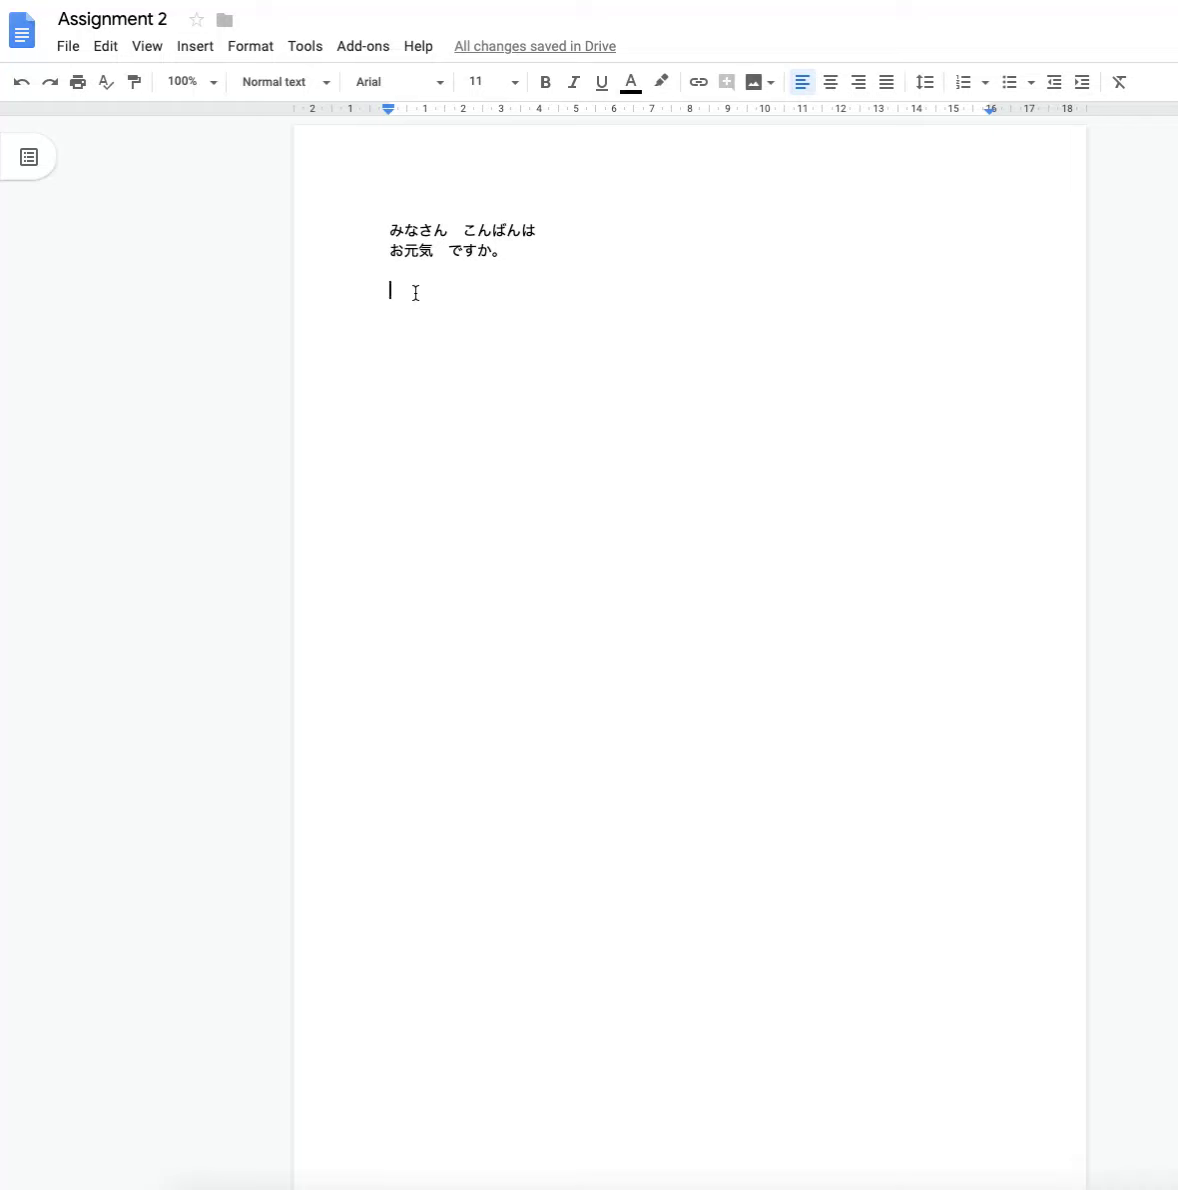
Step: Insert an 'audio' link to the pasted abc.mov Drive address, then start a new line
left_click(196, 57)
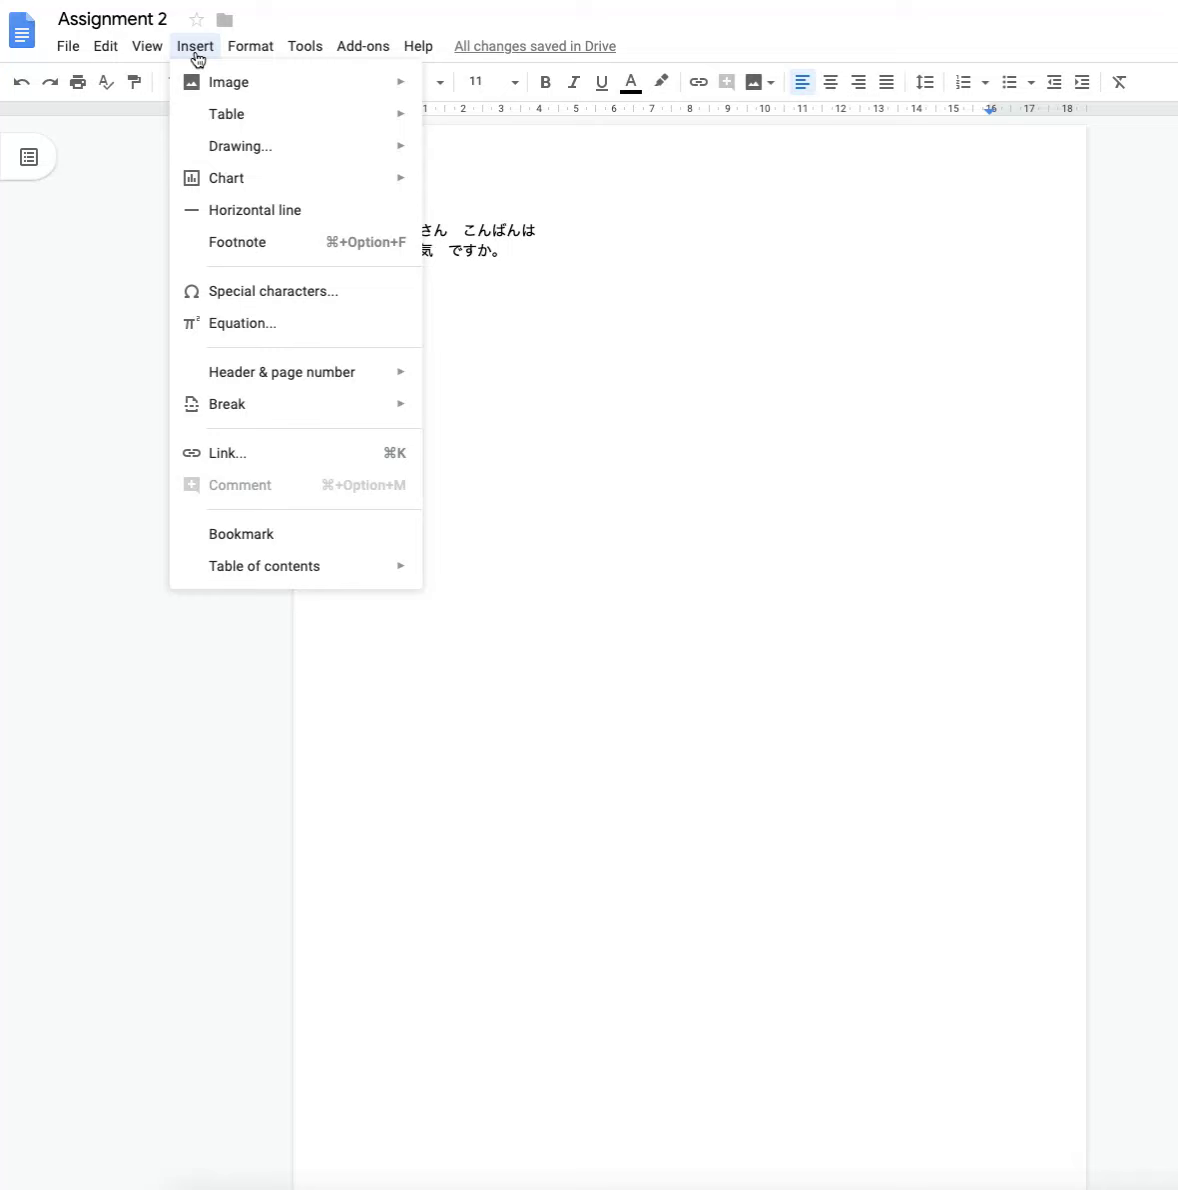
left_click(257, 460)
left_click(425, 345)
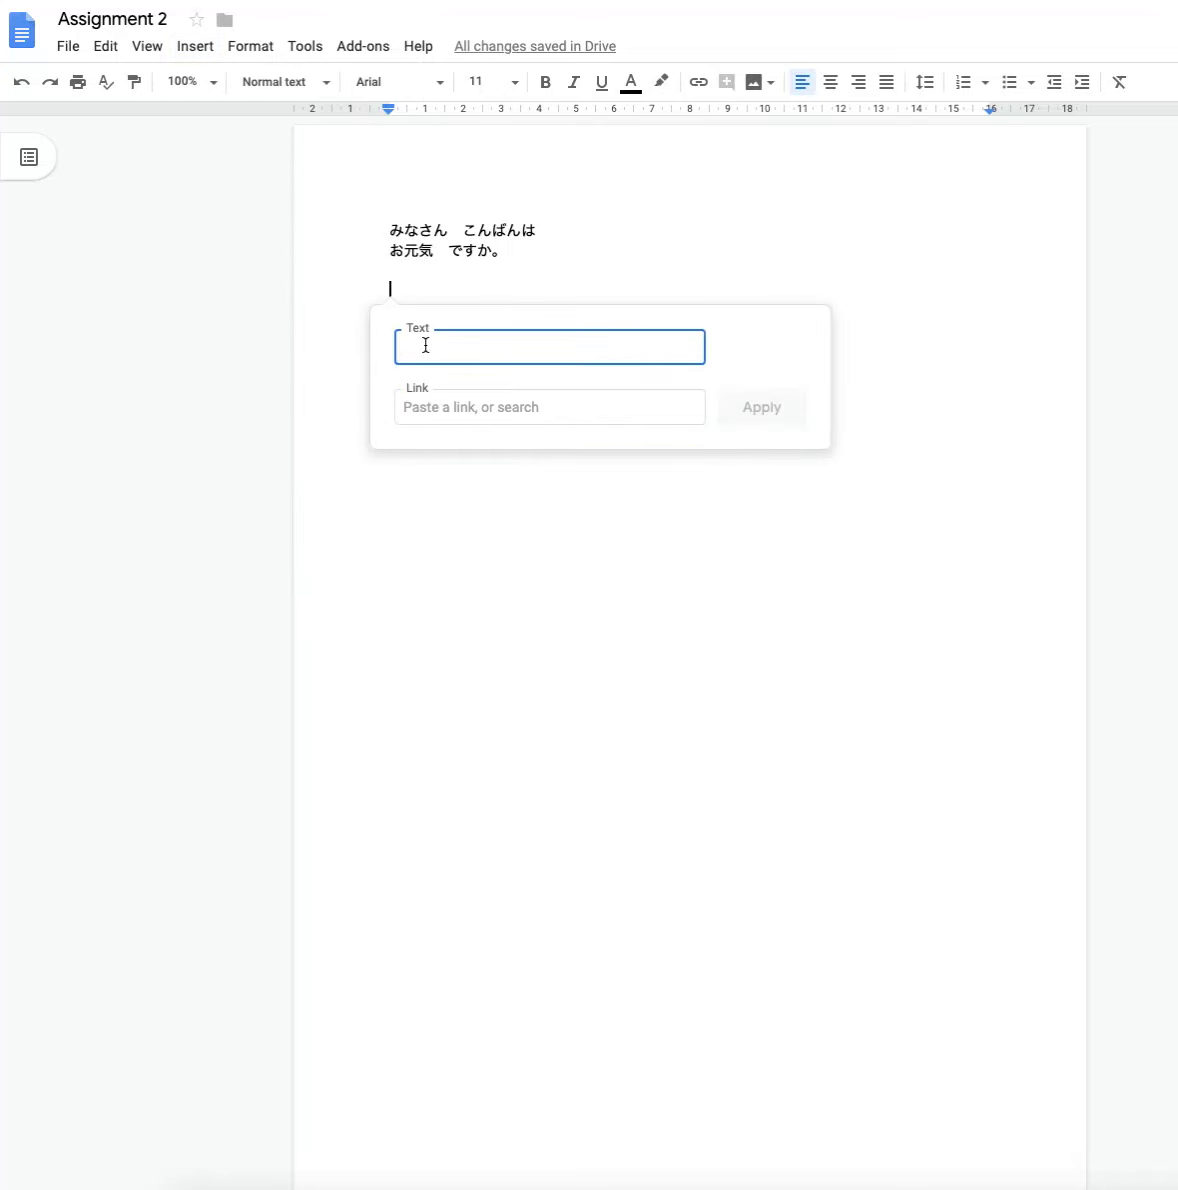
type("audio")
left_click(434, 405)
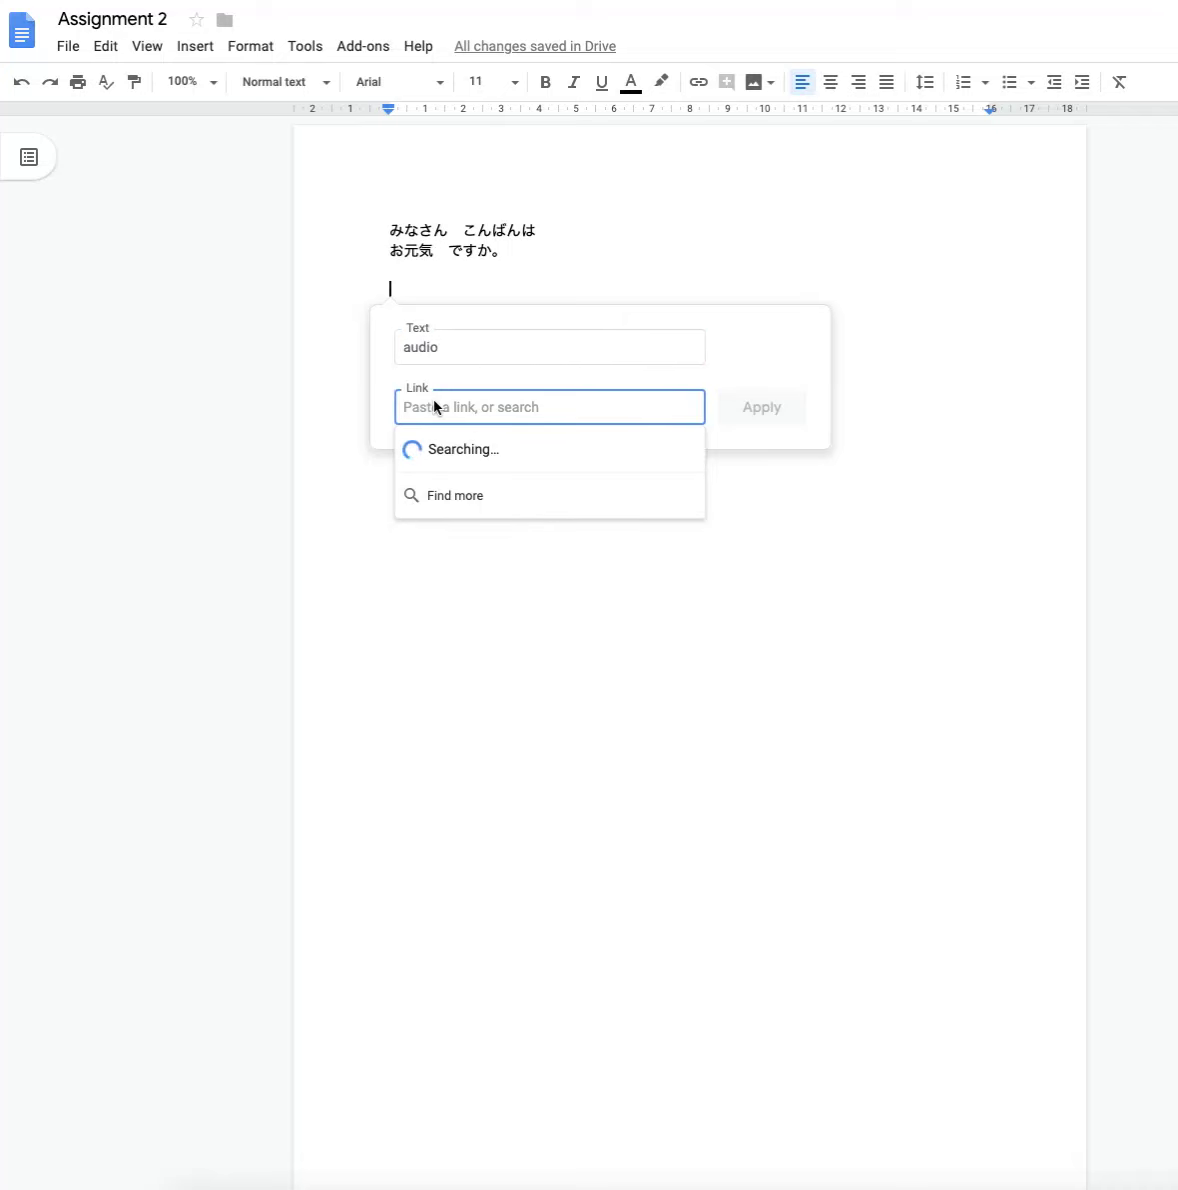
right_click(435, 405)
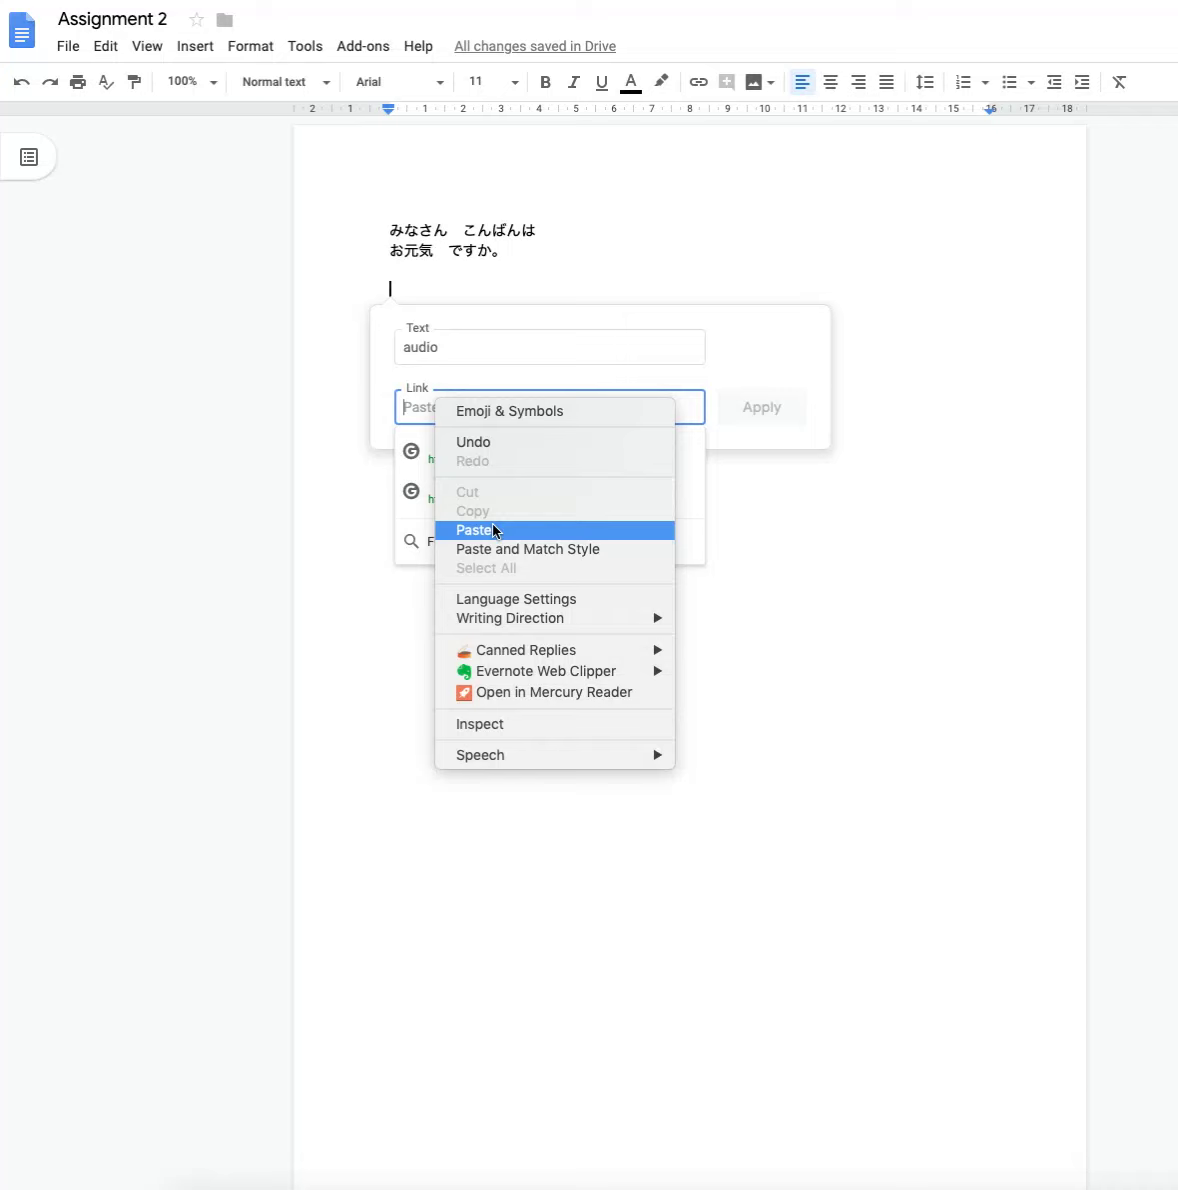
left_click(488, 429)
key("ctrl+v")
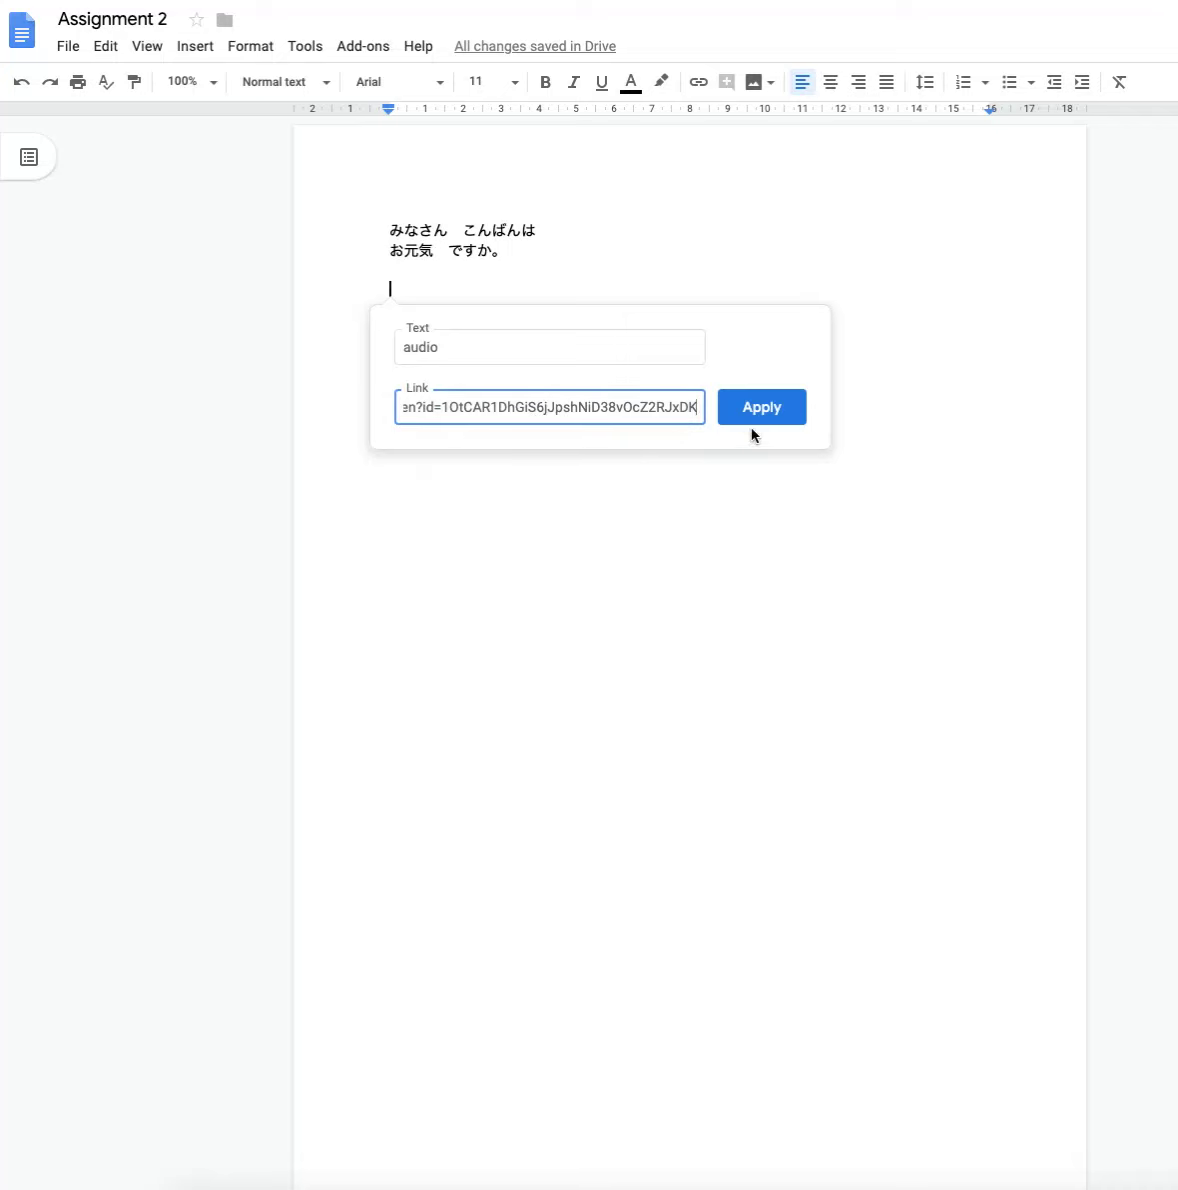
left_click(760, 407)
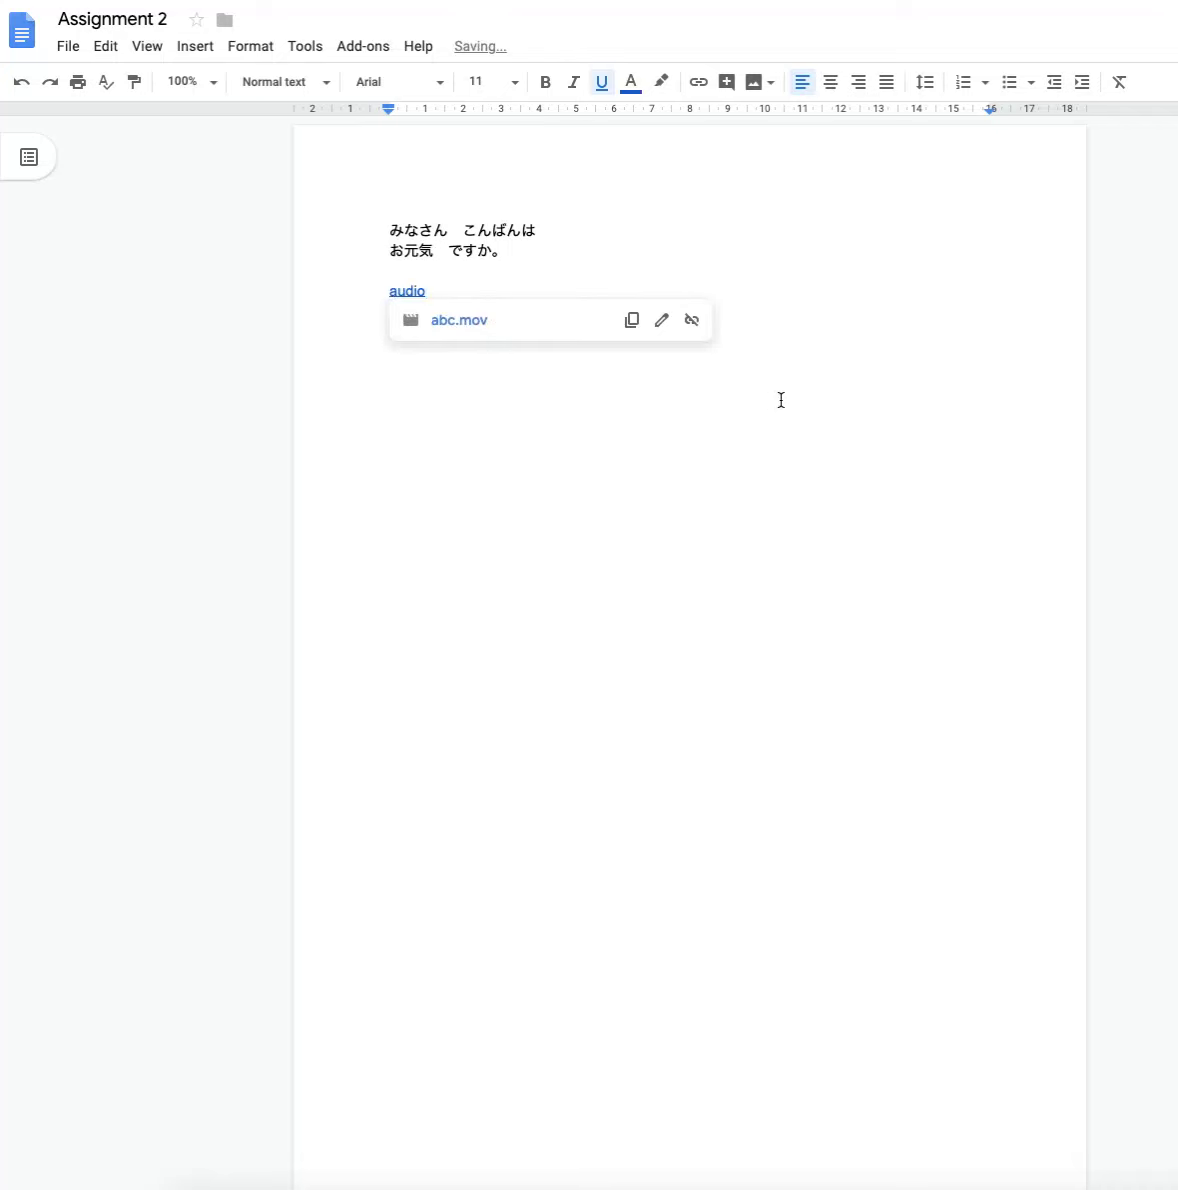
key("Return")
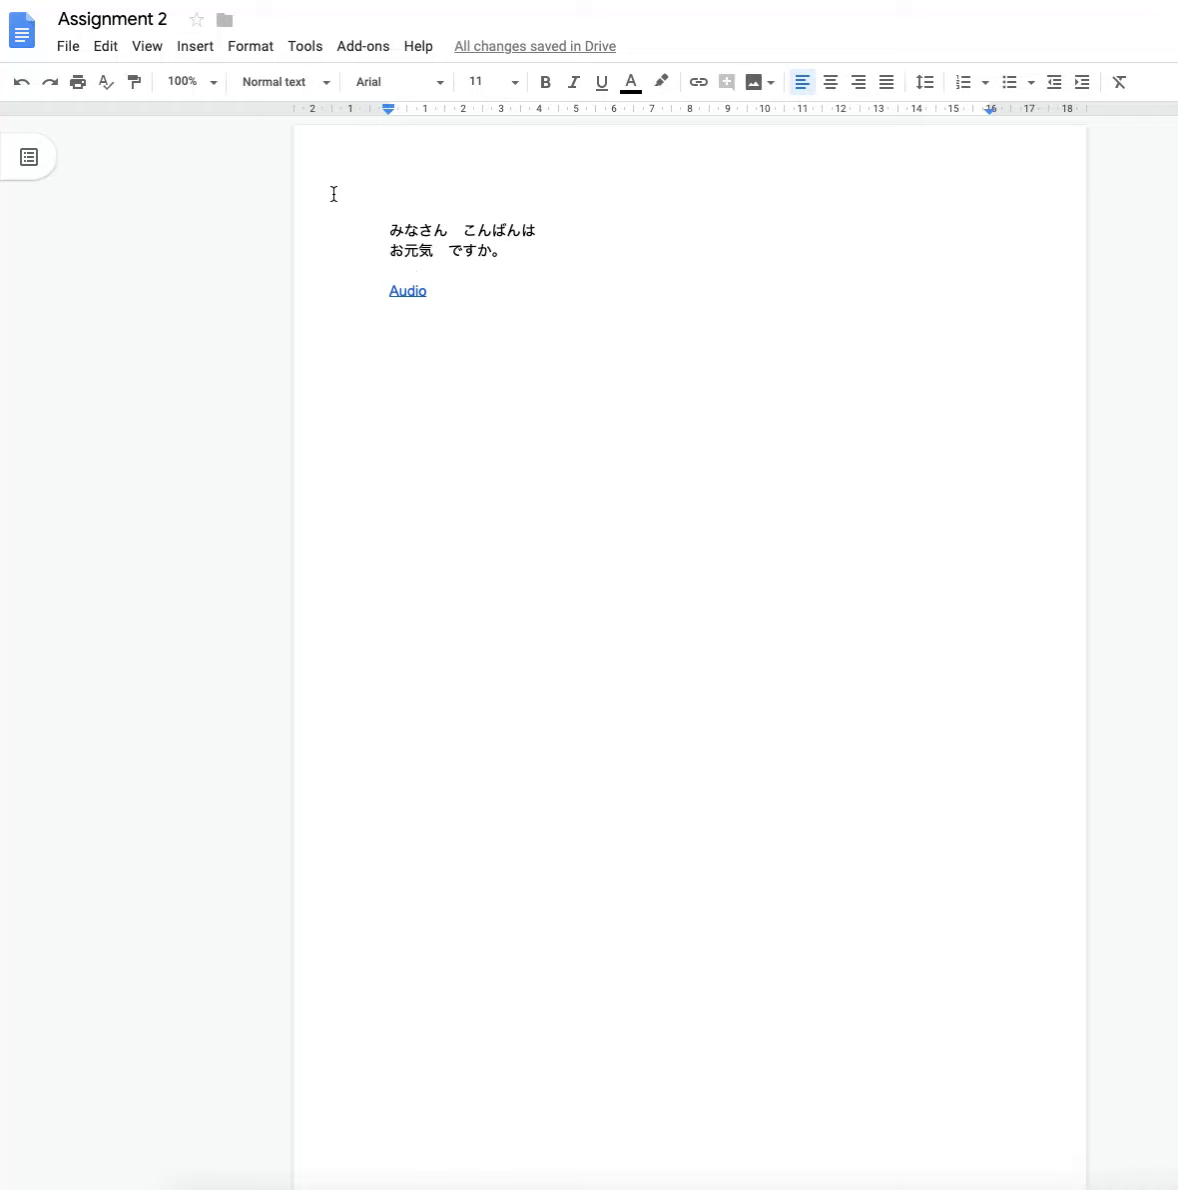
Step: Download Assignment 2 as a PDF document (.pdf) and open the download's options
left_click(68, 46)
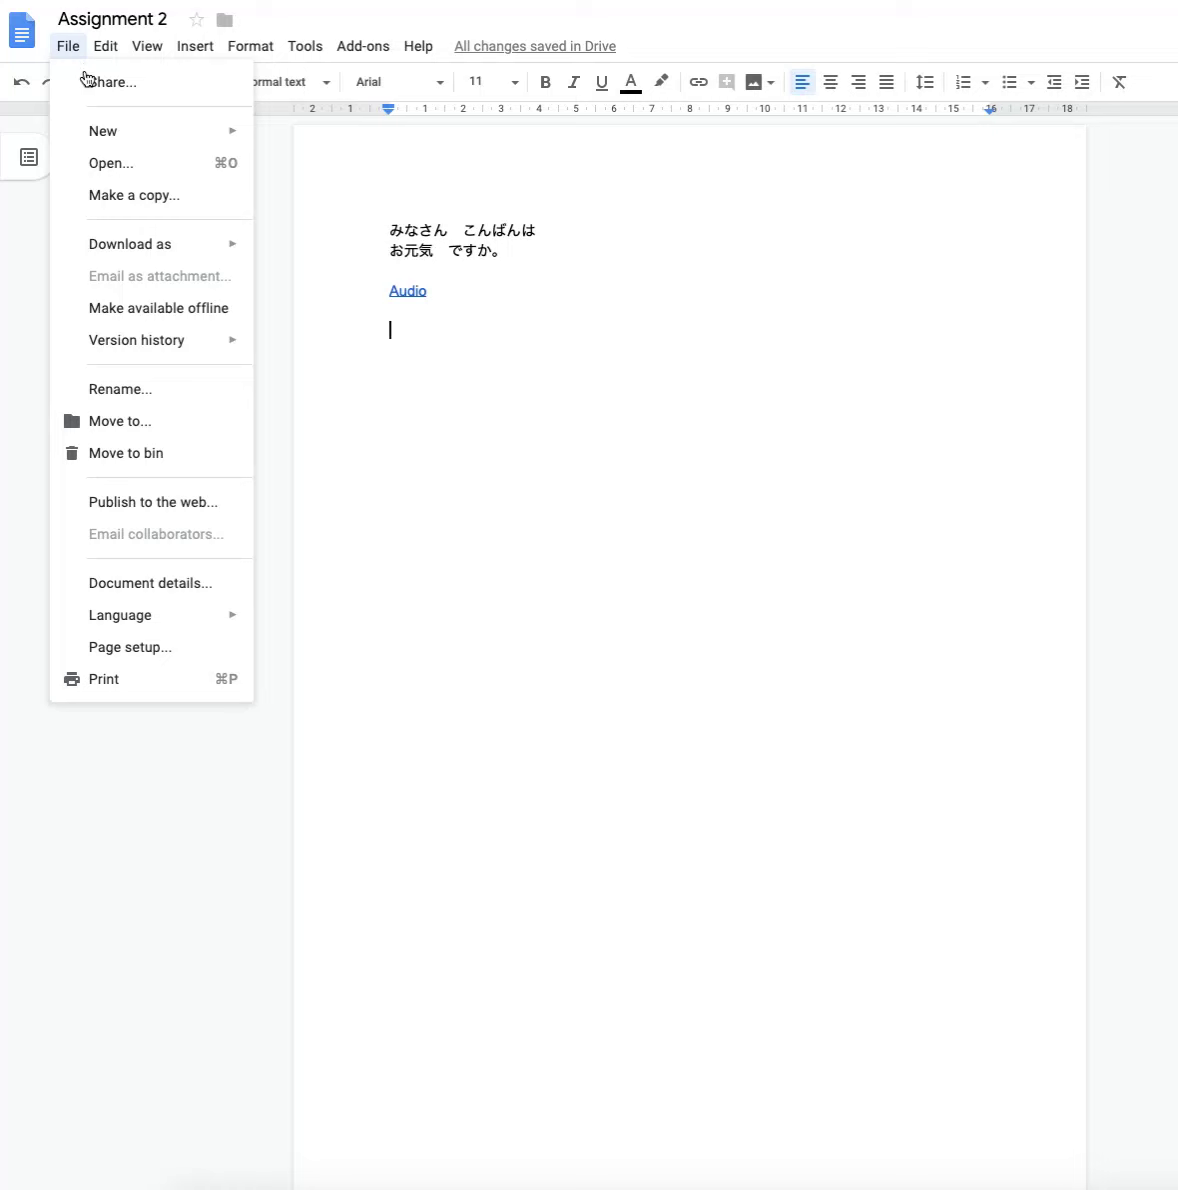
mouse_move(130, 244)
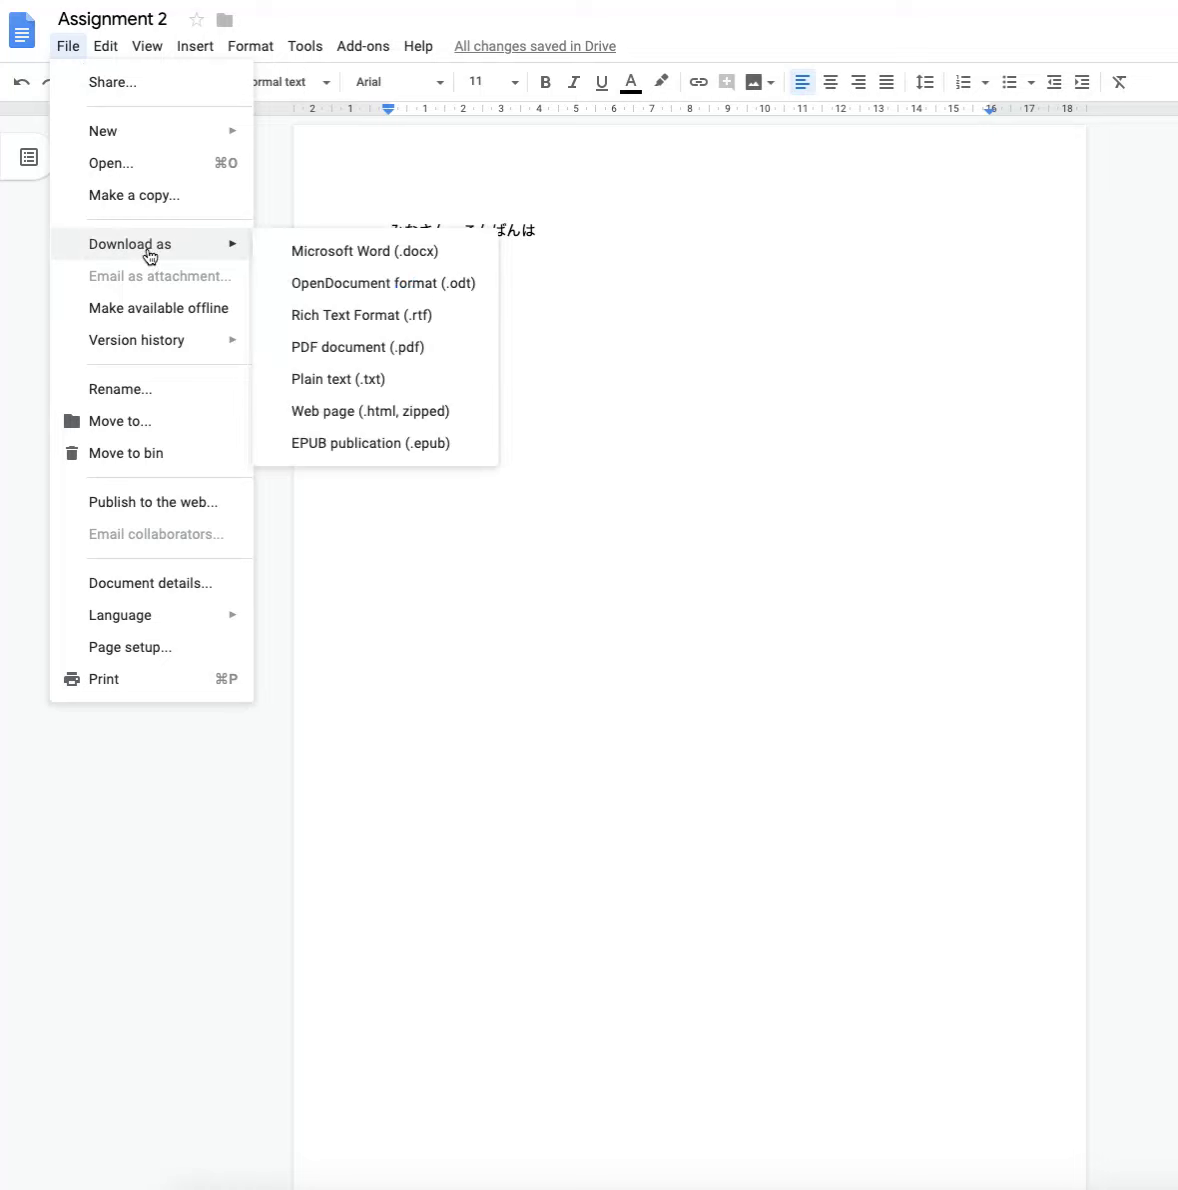
left_click(356, 345)
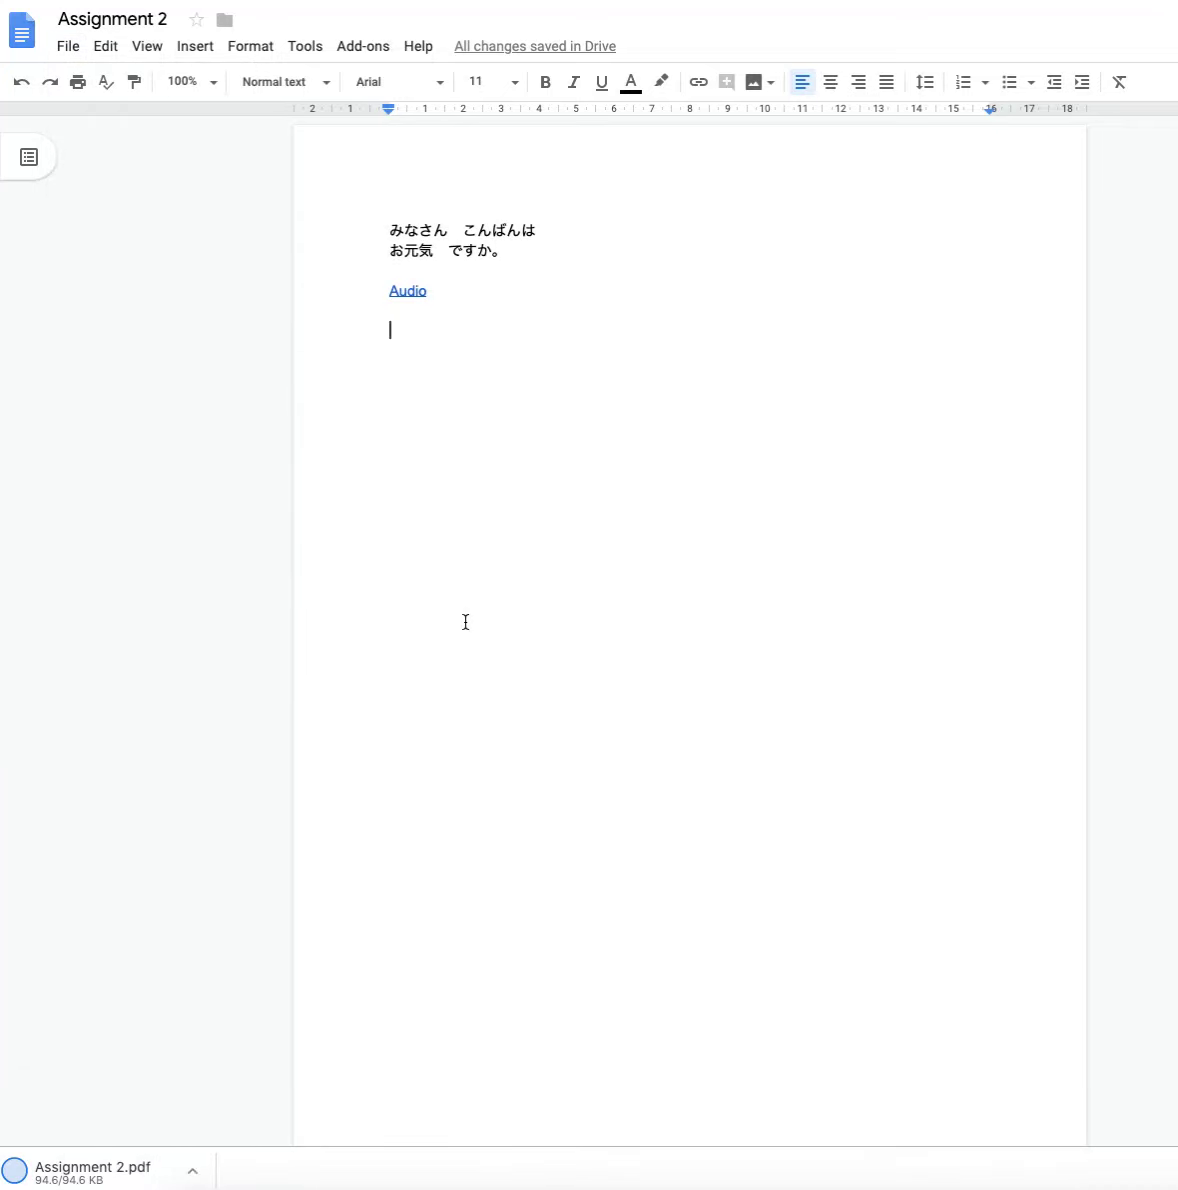
left_click(193, 1168)
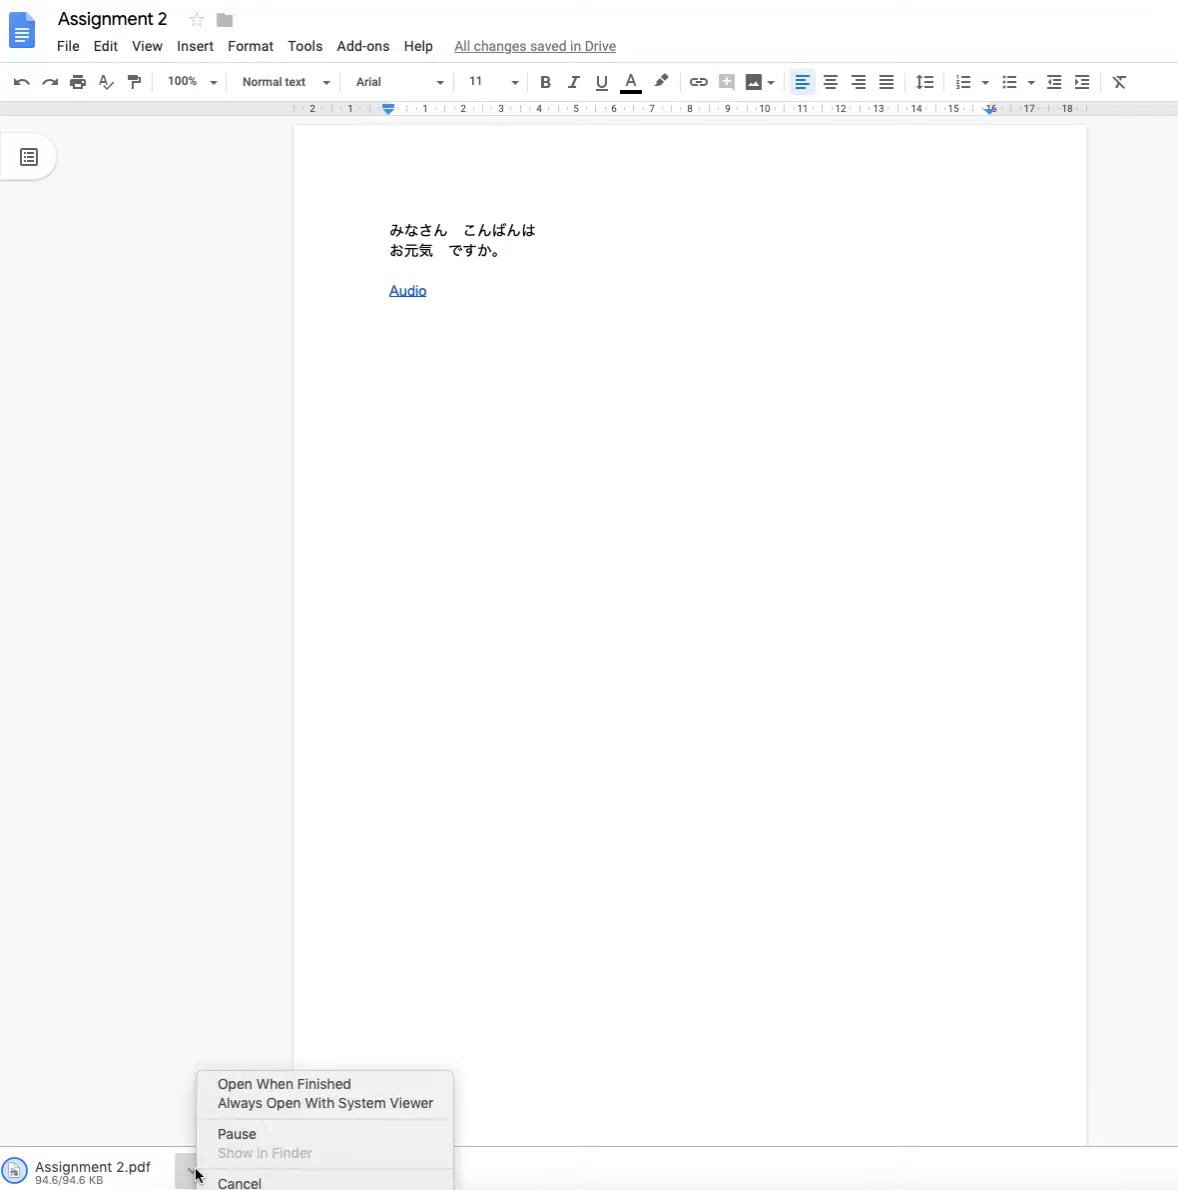
Step: Open the downloaded Assignment 2.pdf and follow its Audio link to abc.mov
left_click(242, 1088)
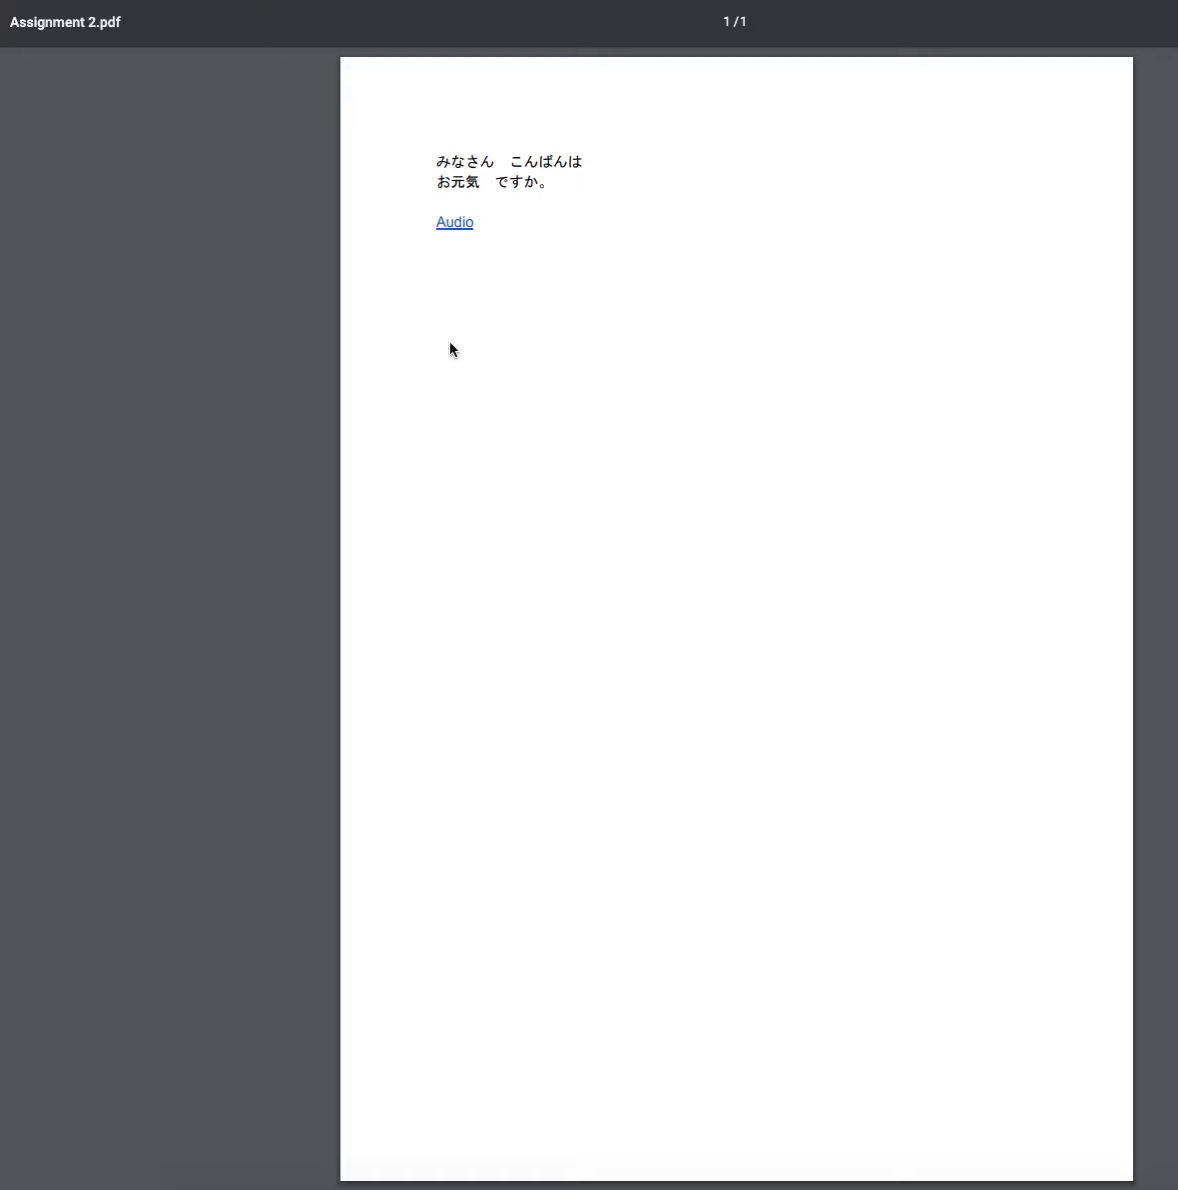
left_click(456, 230)
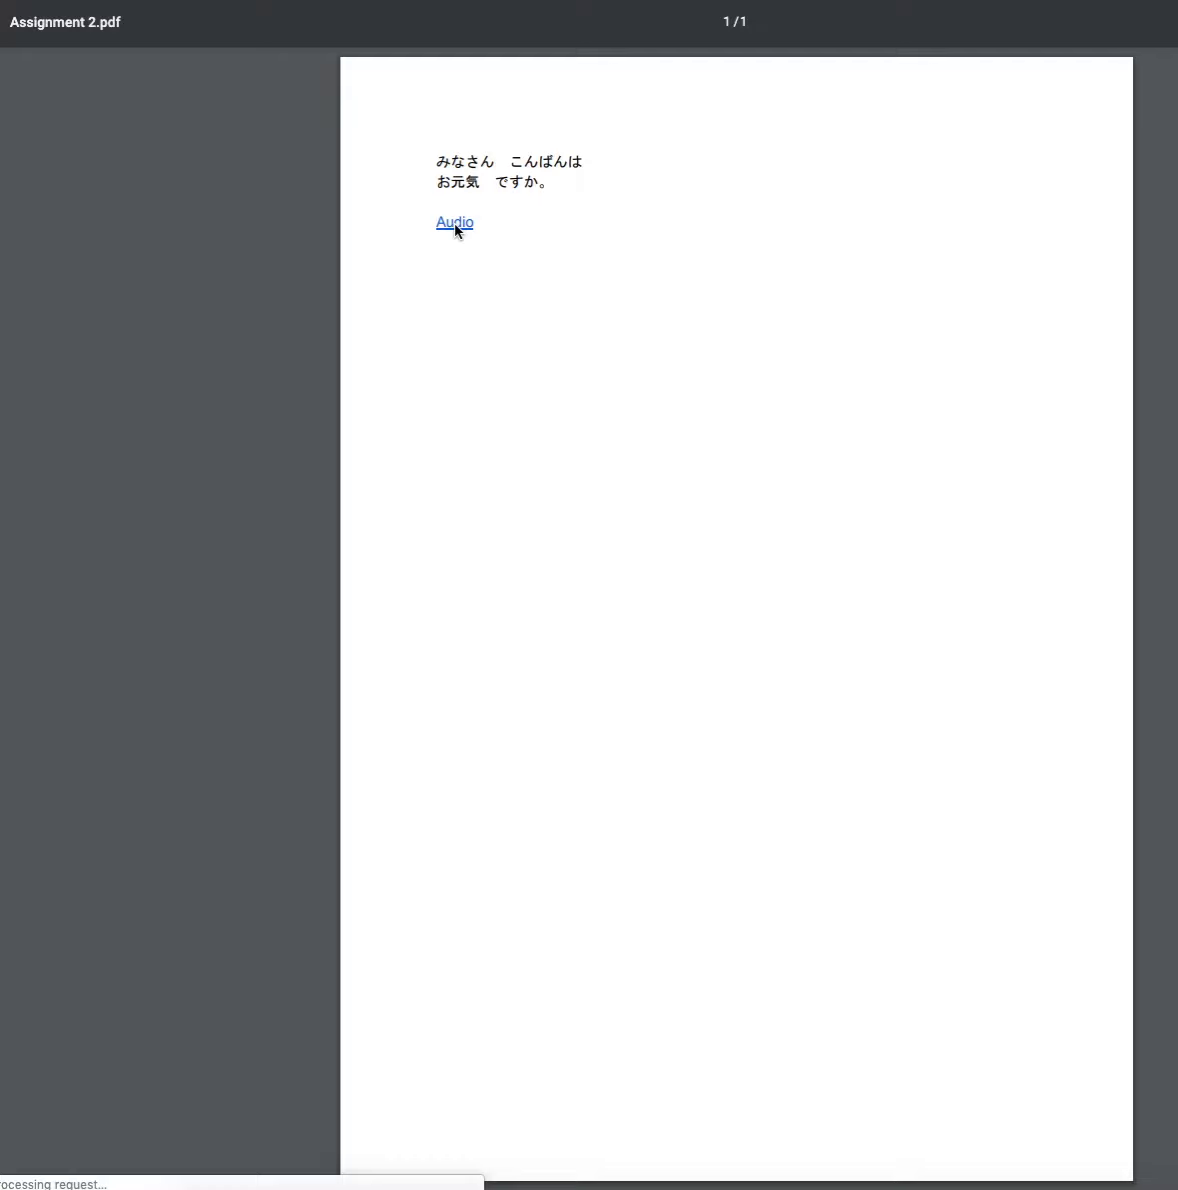